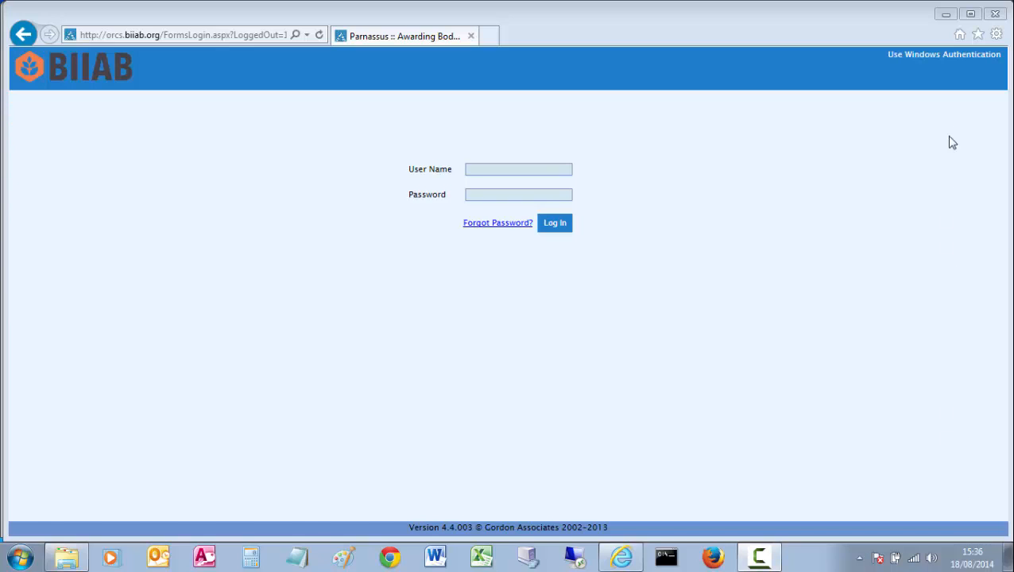
- Open BII-01.xlsx from the desktop, examine the learner names, QualCode and SiteCode entries on the Registrations sheet, and close it
left_click(945, 15)
left_click(939, 16)
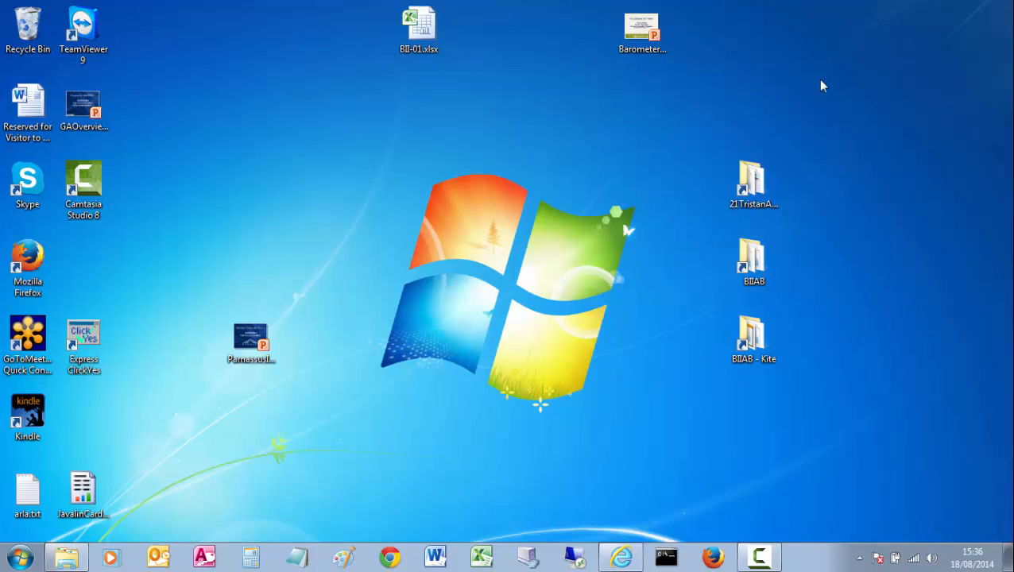
double_click(421, 26)
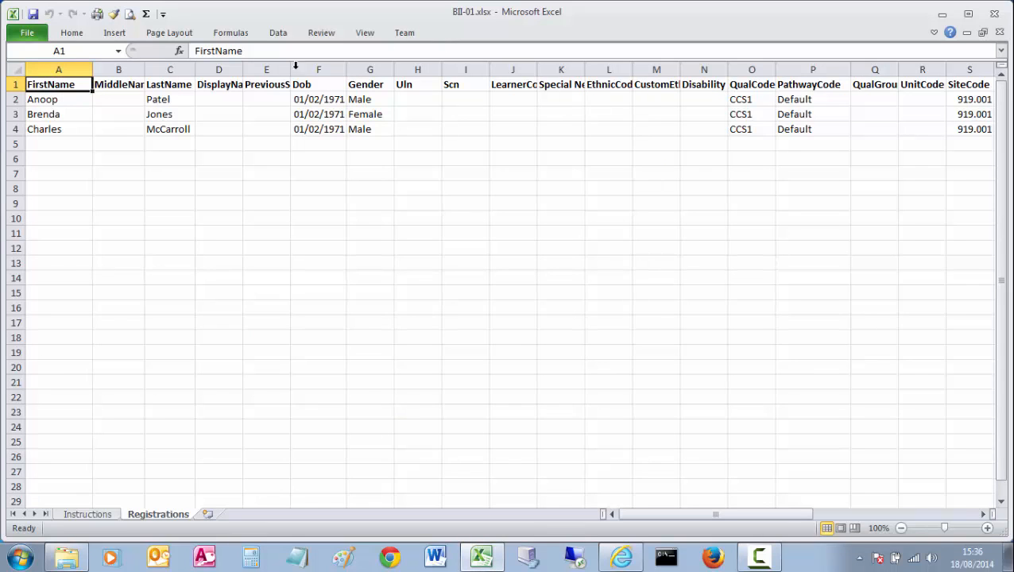
left_click(62, 101)
left_click_drag(61, 101, 159, 130)
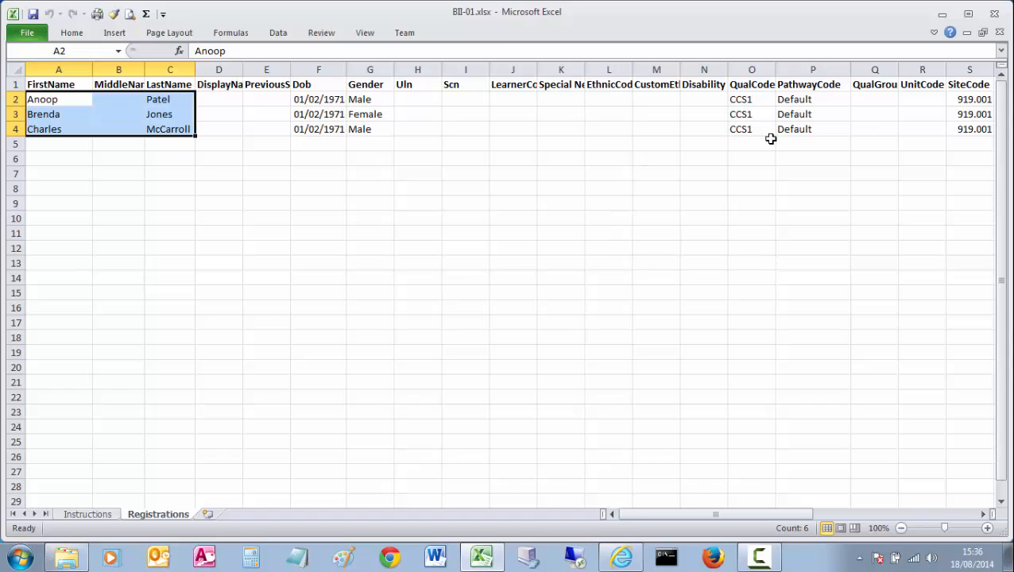
left_click_drag(745, 100, 747, 129)
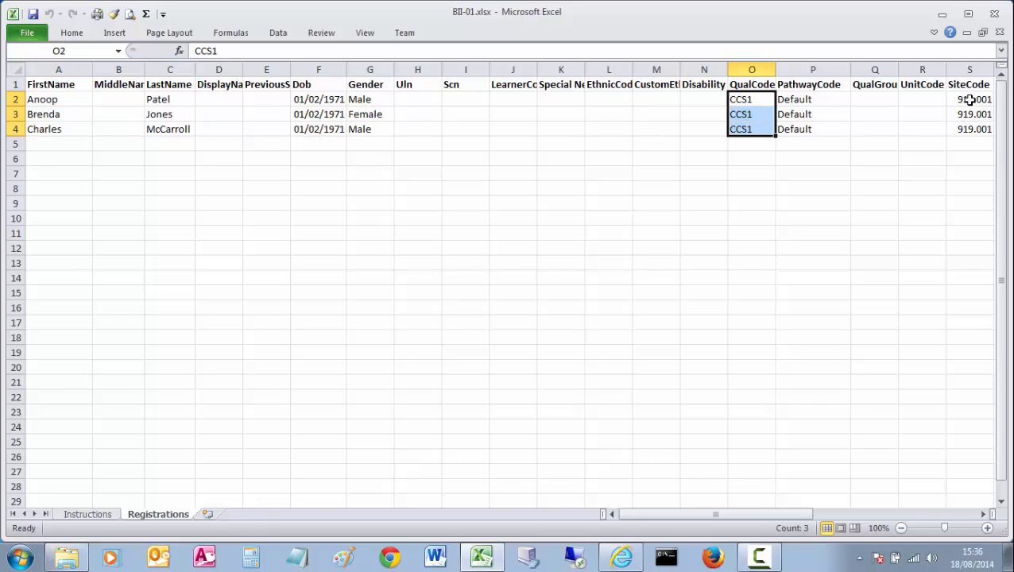
left_click_drag(969, 100, 970, 131)
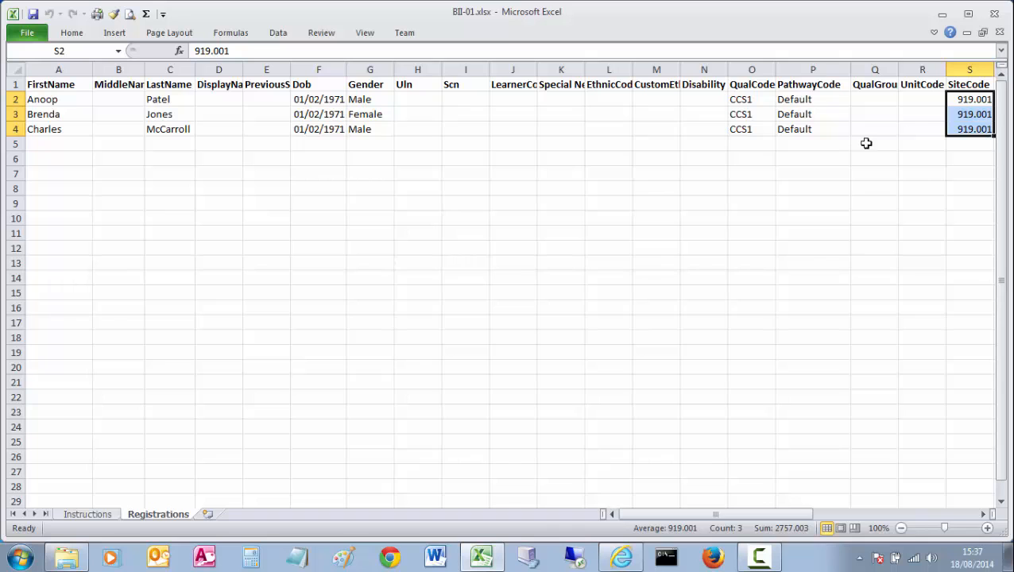
left_click(998, 22)
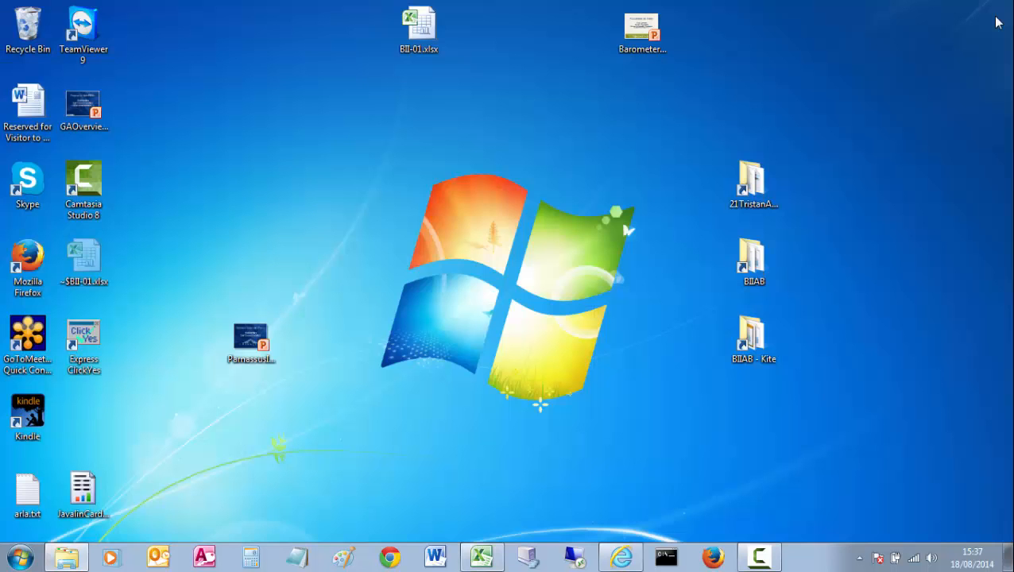
- Switch to the ORCS login page in Internet Explorer and log in with the saved aTestCentre account
key("alt+Tab")
key("alt+Tab")
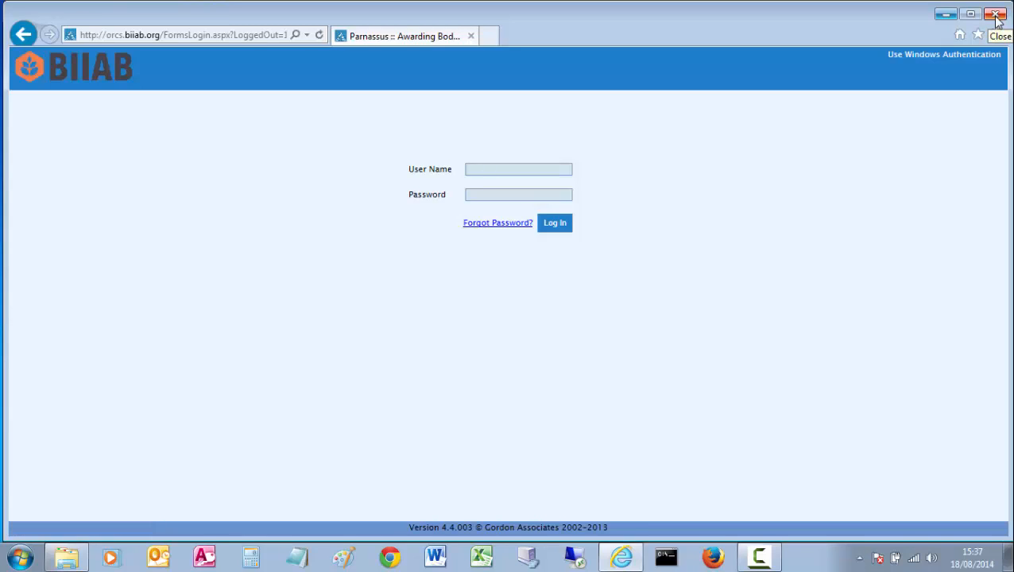
type("a")
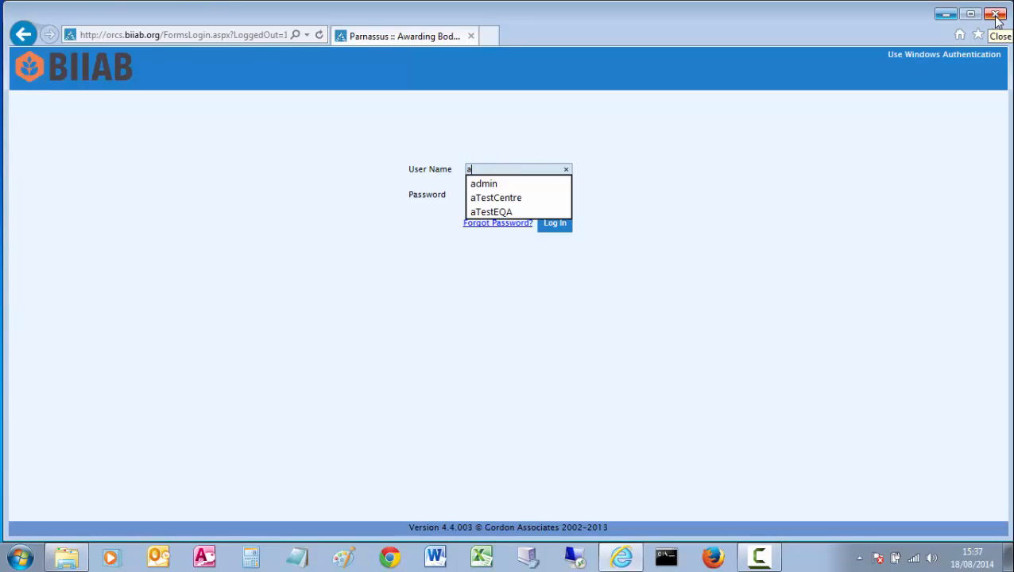
left_click(495, 203)
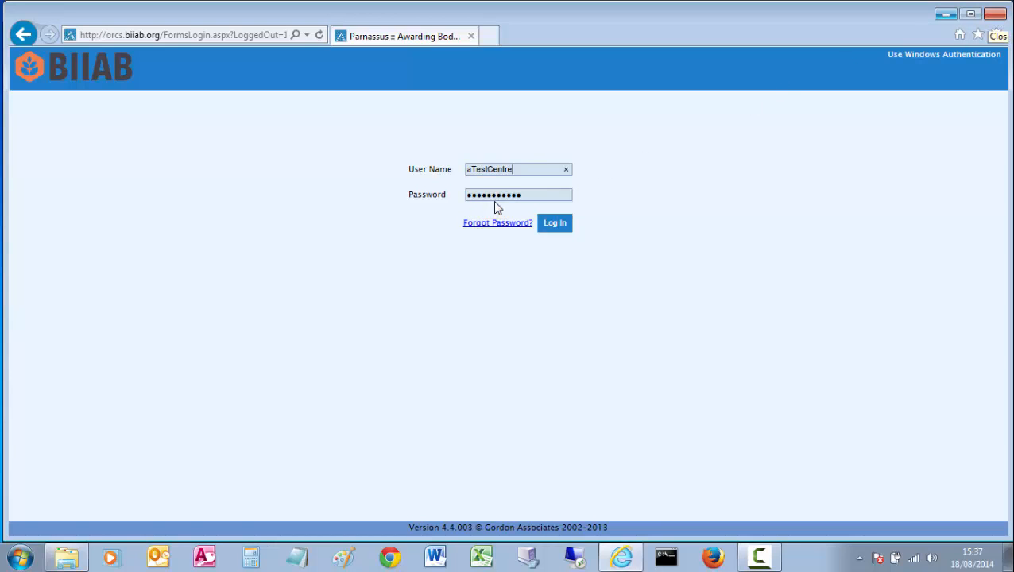
left_click(554, 226)
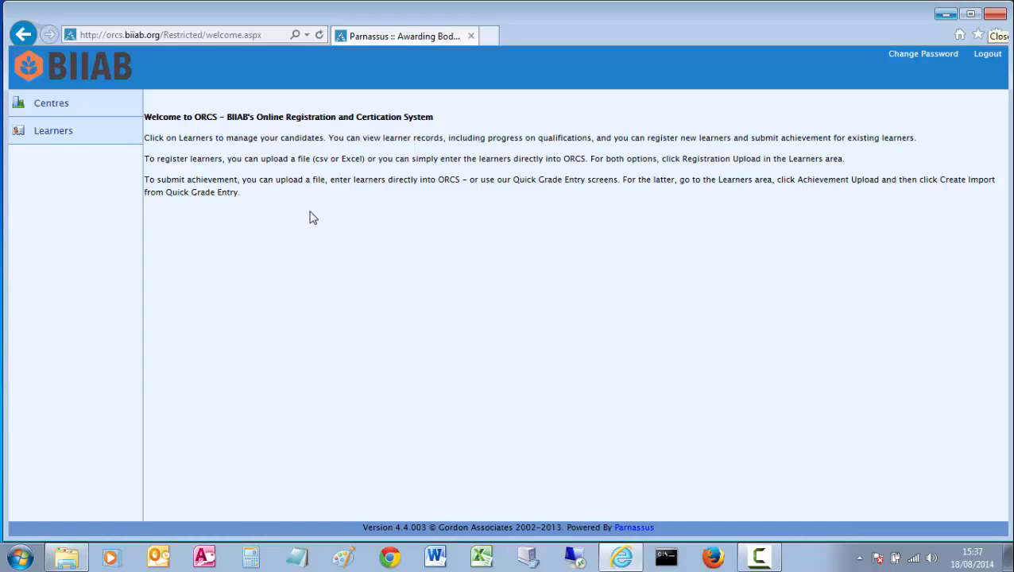
- Start a new learner registration import from file and choose BII-01.xlsx on the desktop as the upload file
left_click(60, 137)
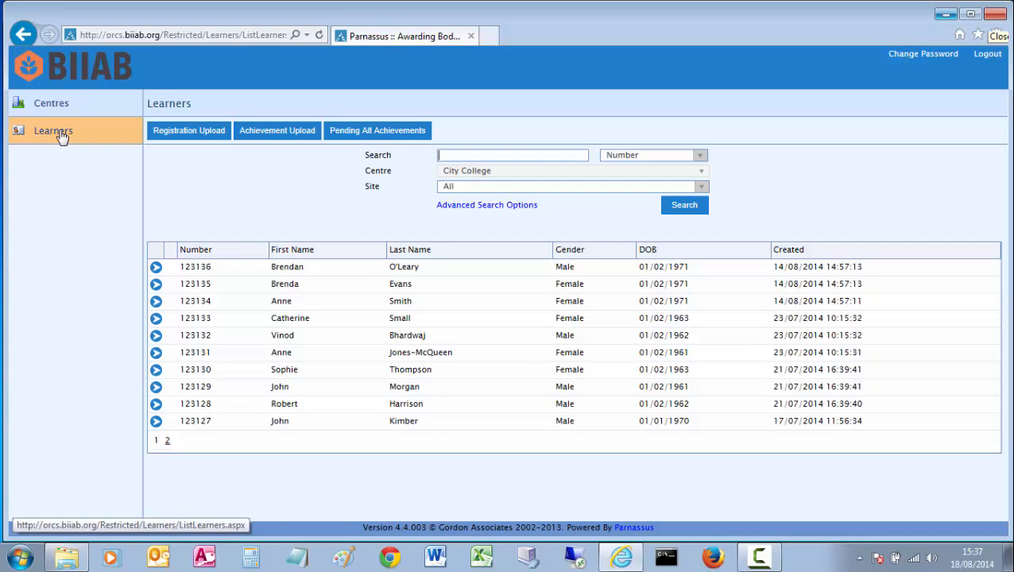
left_click(199, 138)
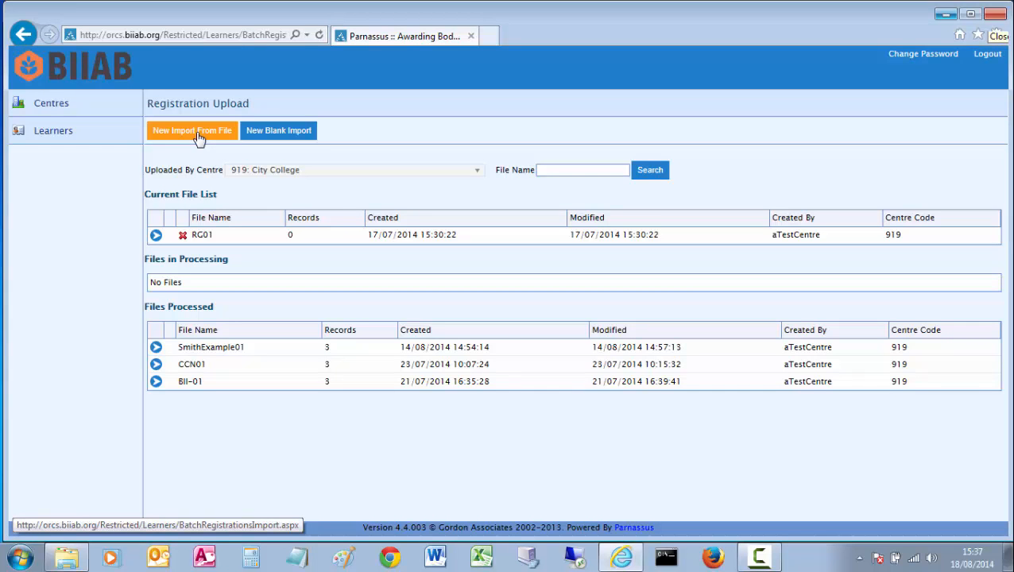
left_click(199, 137)
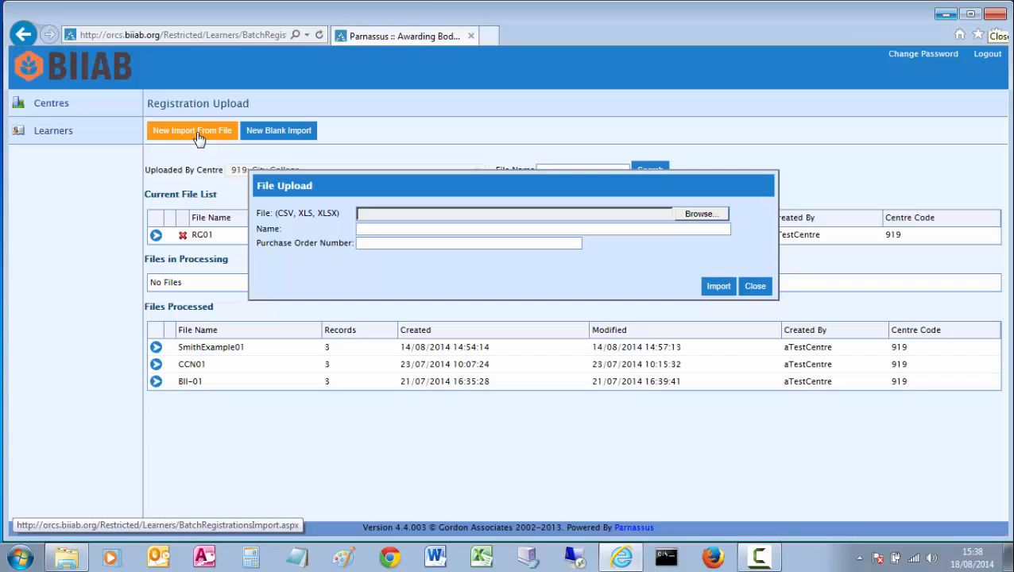
left_click(699, 214)
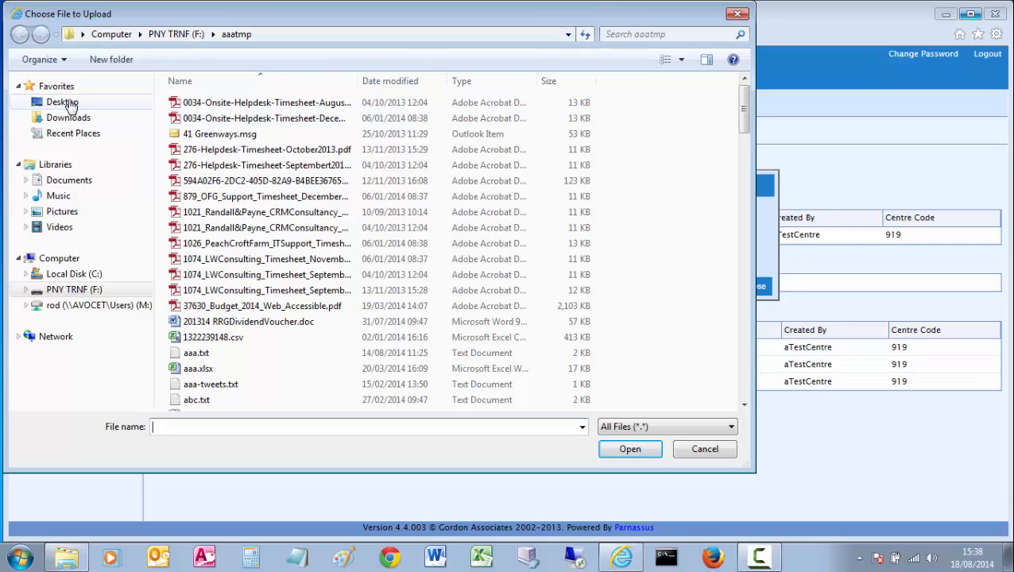
left_click(63, 103)
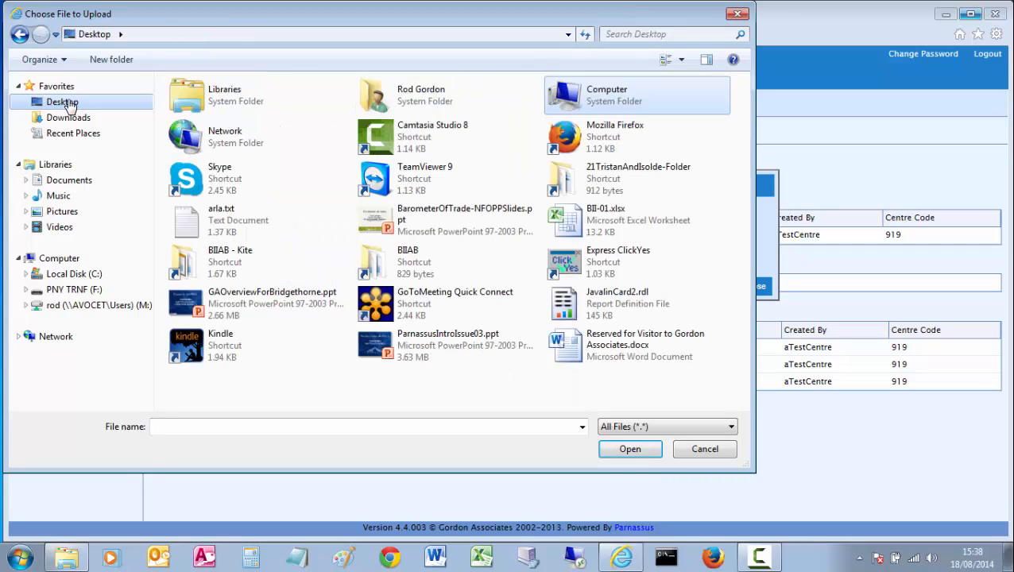
double_click(605, 213)
- Name the upload CCS1-Registrations-18Aug2014 and import it
left_click(400, 229)
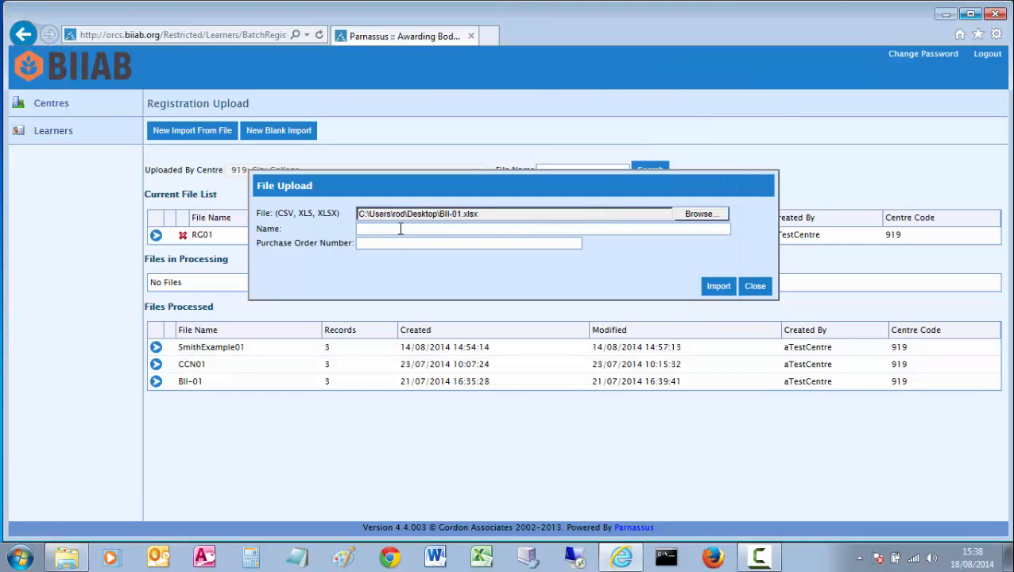
key("Caps_Lock")
type("CCS1")
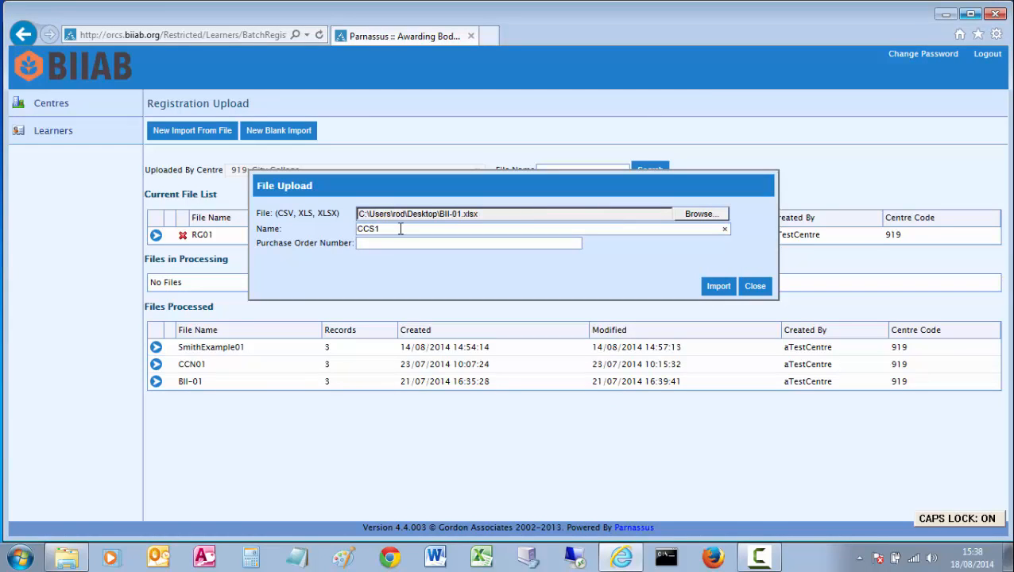
key("Caps_Lock")
type("-Registrations-")
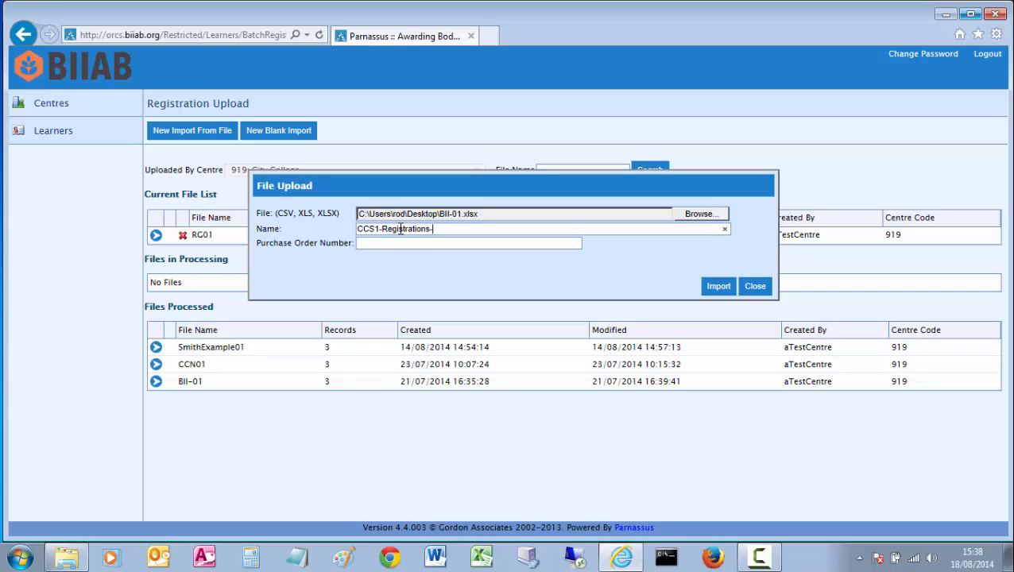
type("18Aug2014")
left_click(718, 290)
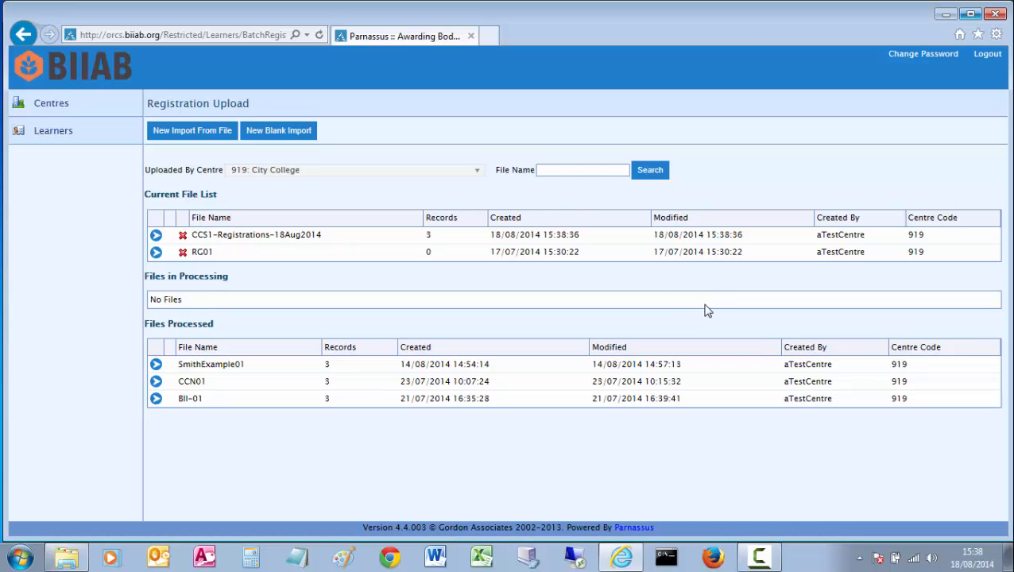
- Check the first learner's error list in CCS1-Registrations-18Aug2014, and validate and send the file
left_click(156, 237)
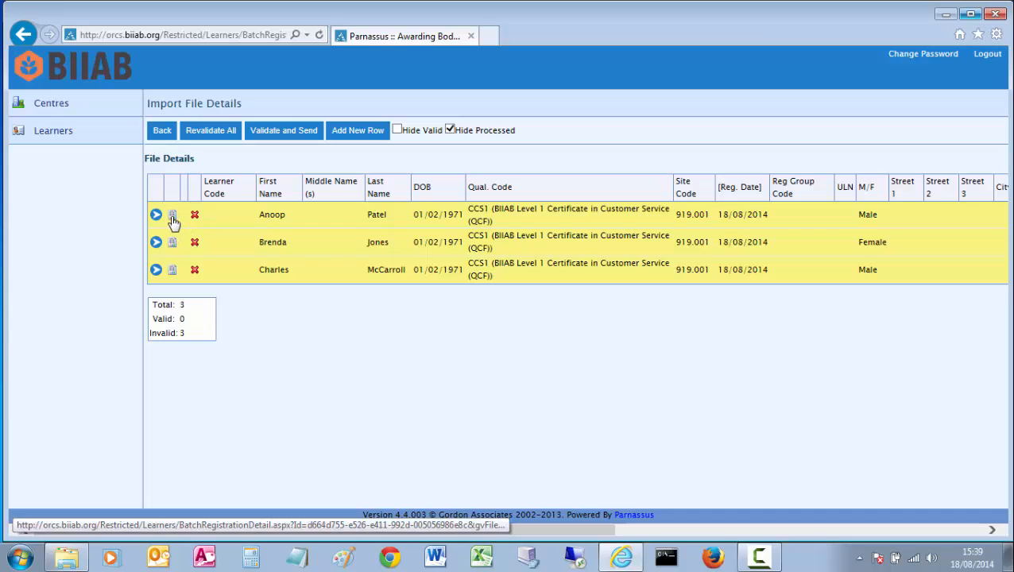
left_click(172, 217)
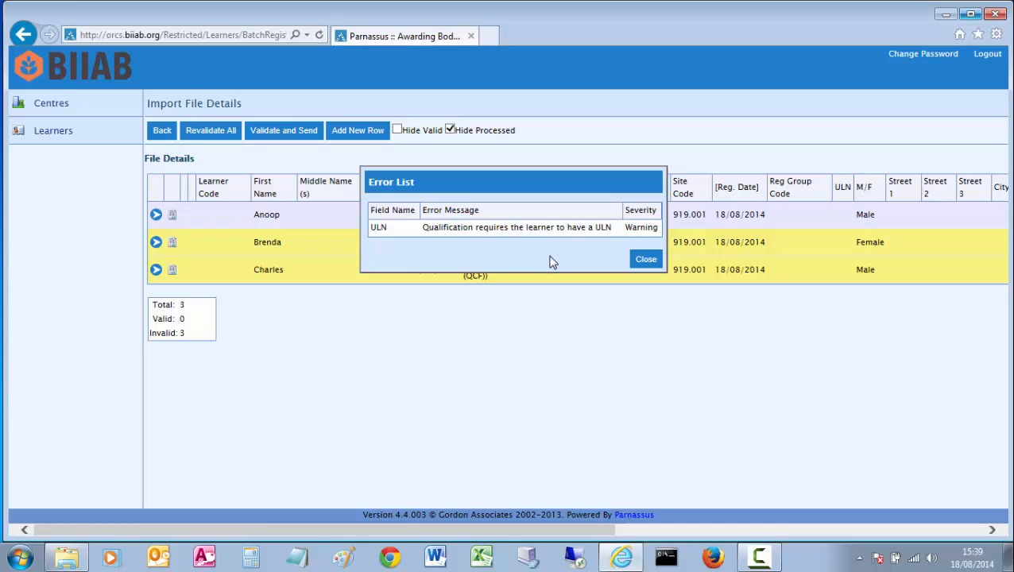
left_click(645, 261)
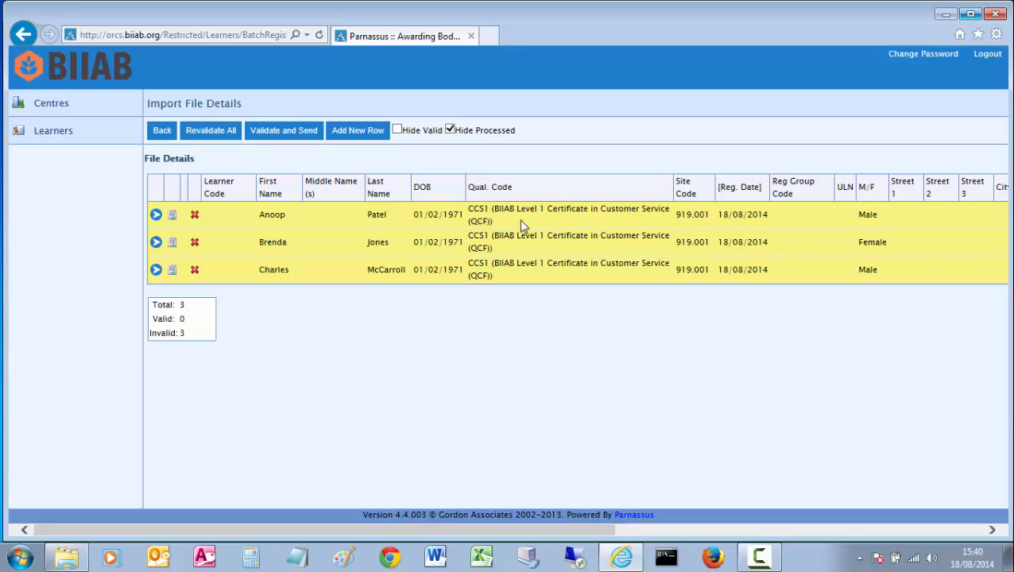
left_click(285, 131)
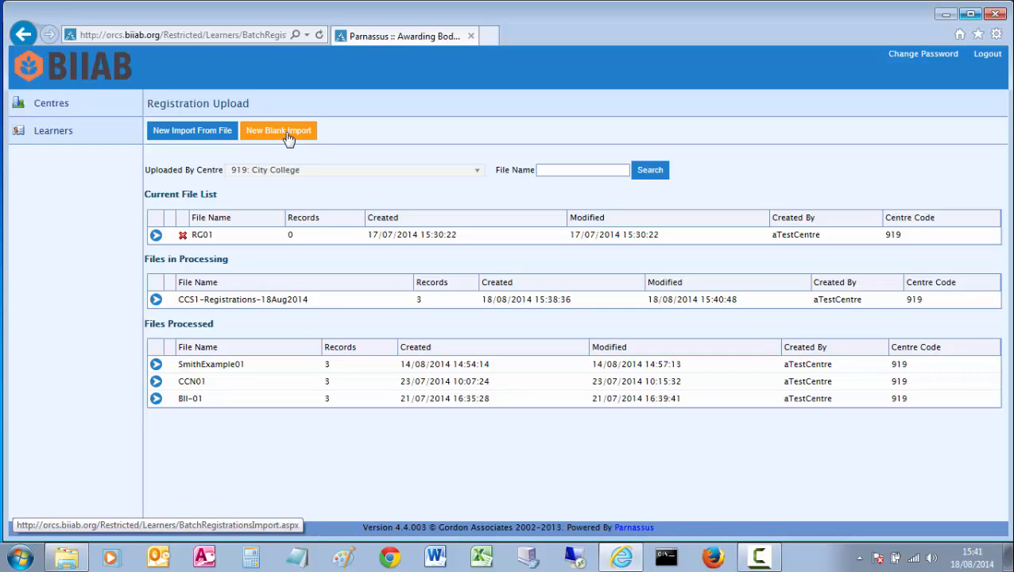
- Create a new blank registration import named ExampleFile2 in the learners' registration upload area
left_click(54, 140)
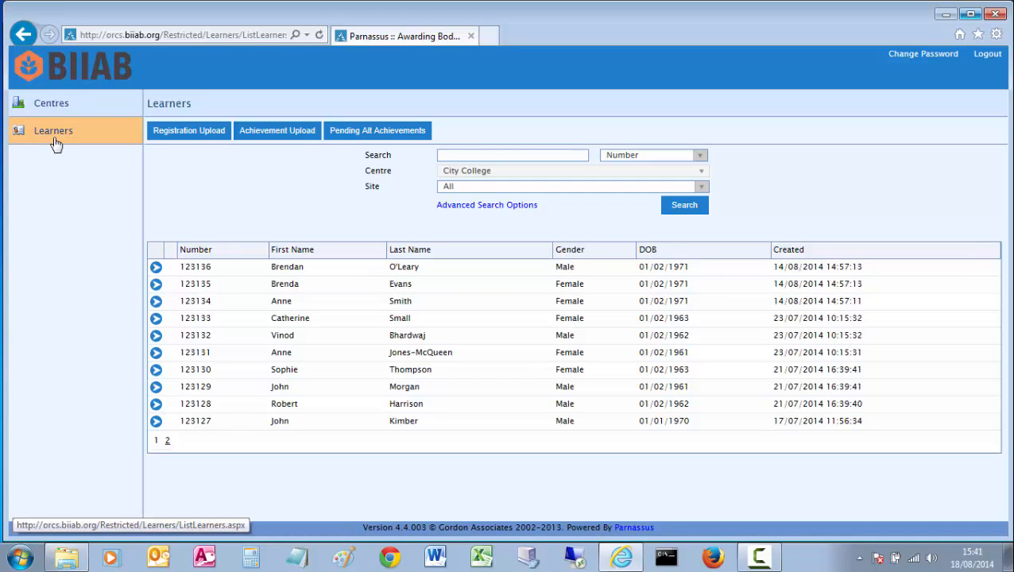
left_click(190, 140)
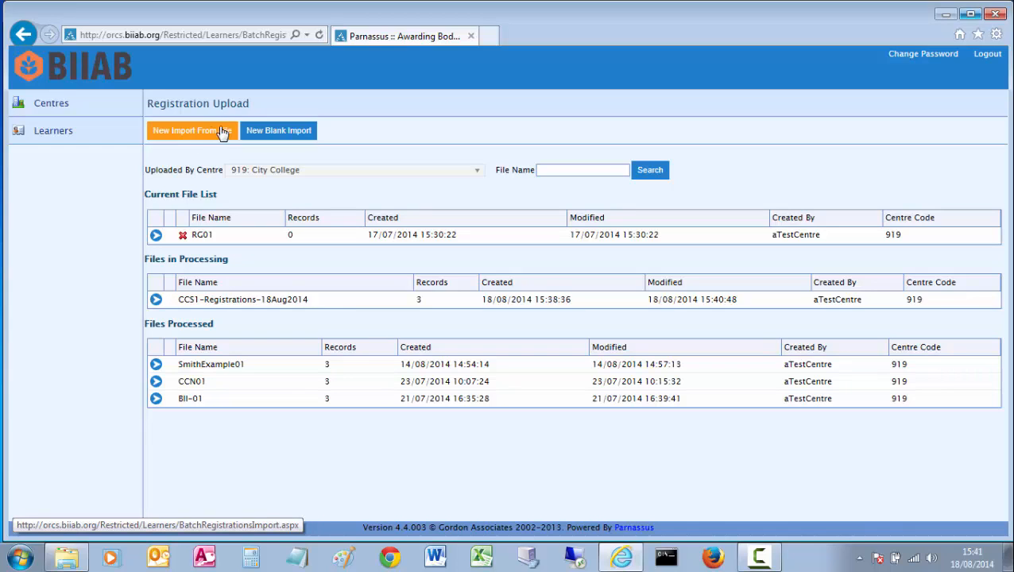
left_click(274, 137)
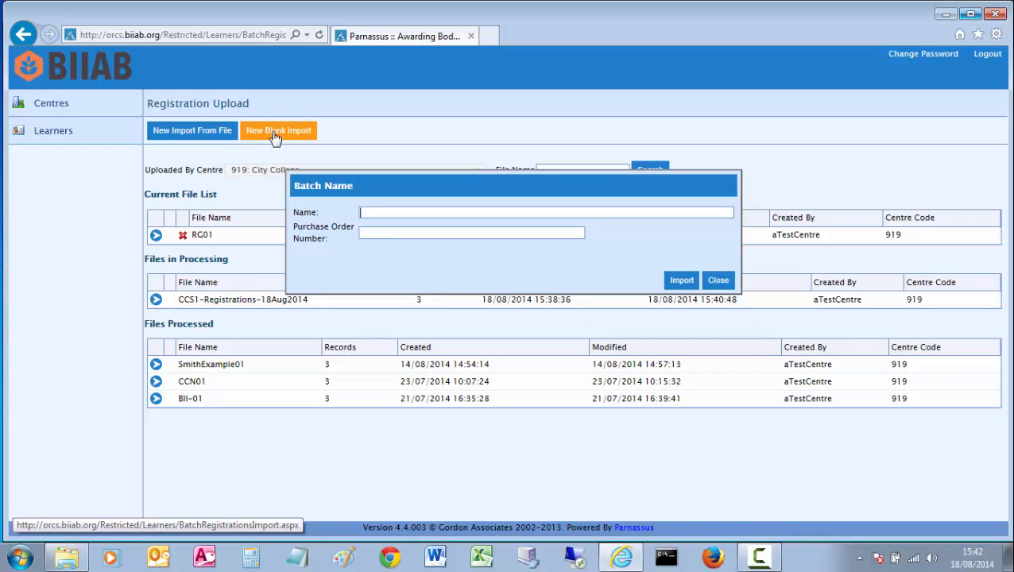
type("ExampleFile2")
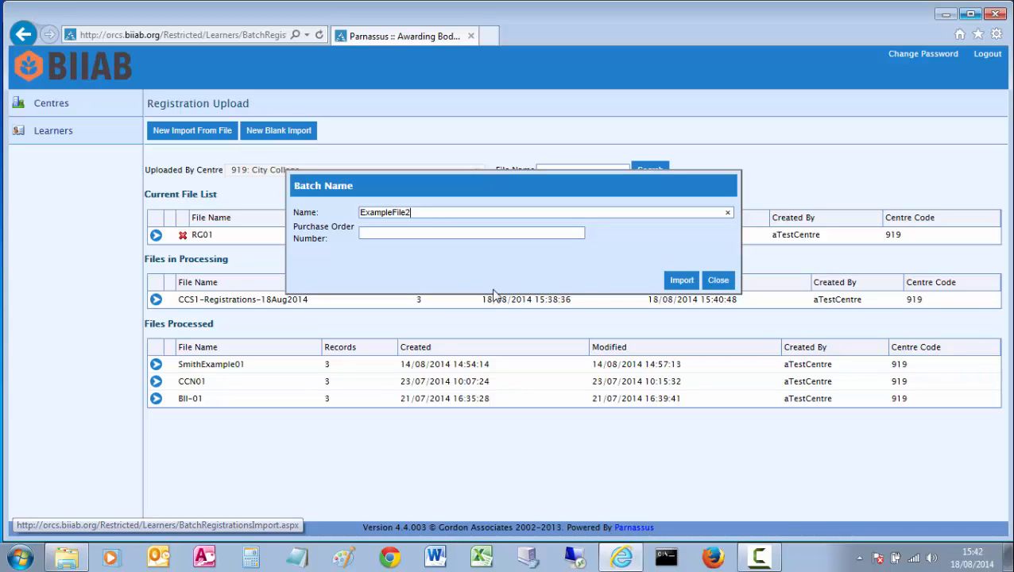
left_click(676, 282)
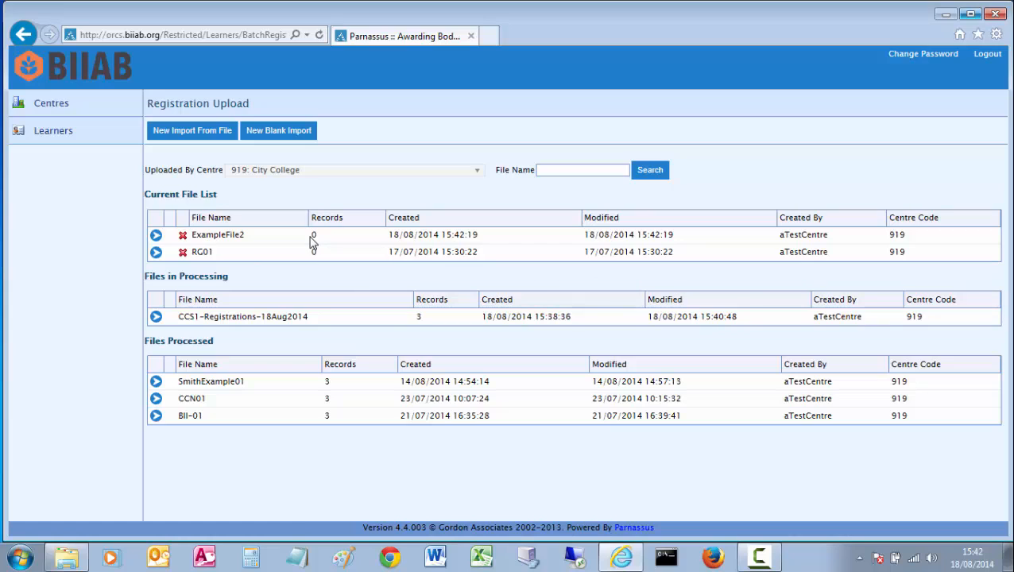
- Start a new row in ExampleFile2 with the qualification CCS1: BIIAB Level 1 Certificate in Customer Service (QCF)
left_click(156, 236)
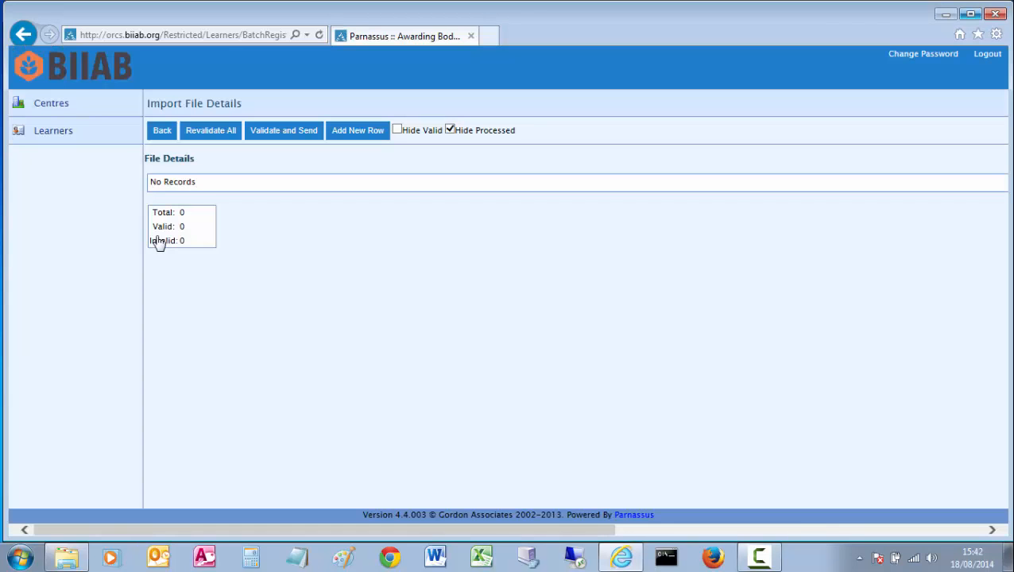
left_click(355, 135)
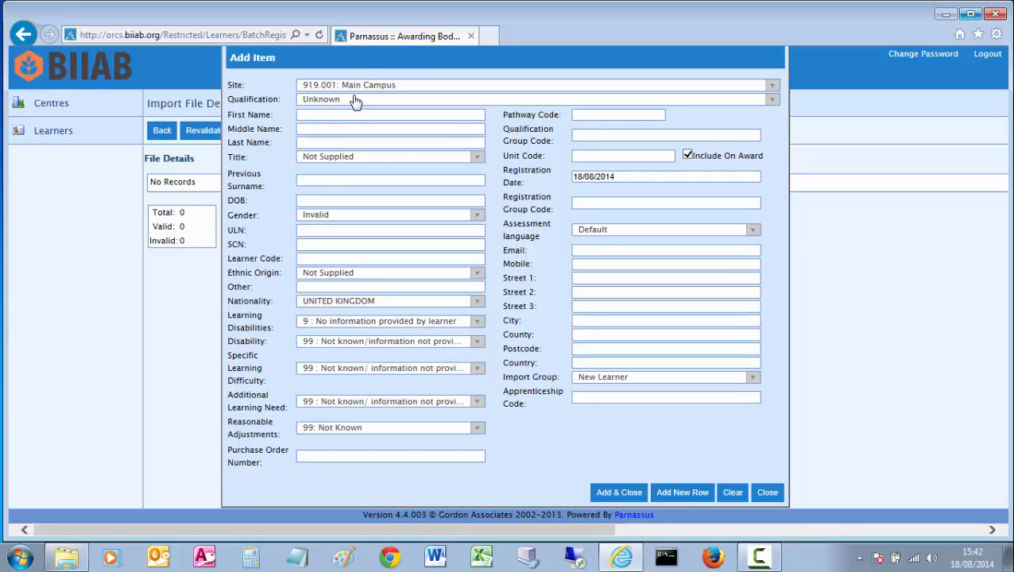
left_click(352, 97)
left_click(362, 170)
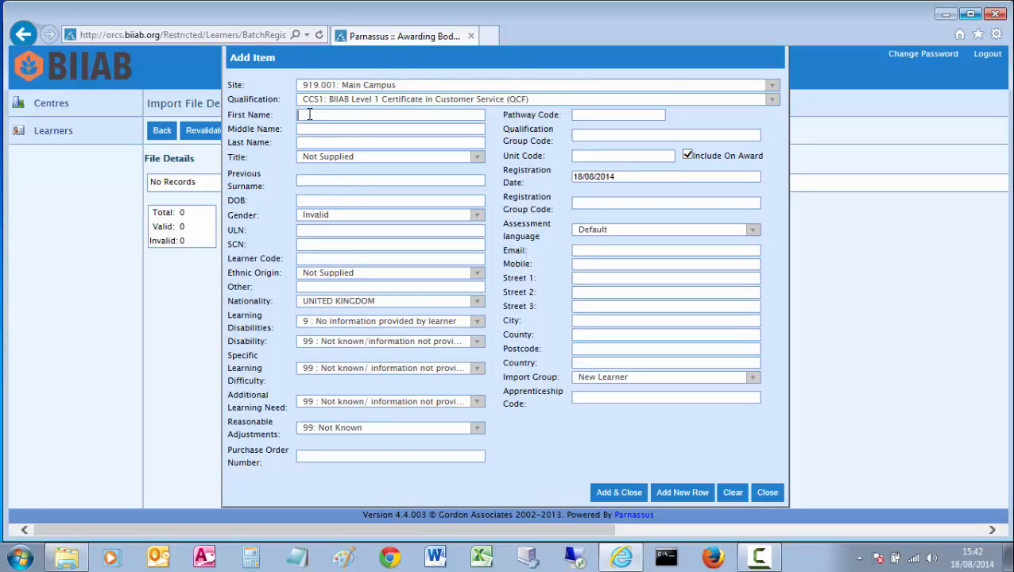
- Enter the learner's first and last name, set the gender to Male, and add the row while keeping the entry form open
type("hnb")
left_click(339, 215)
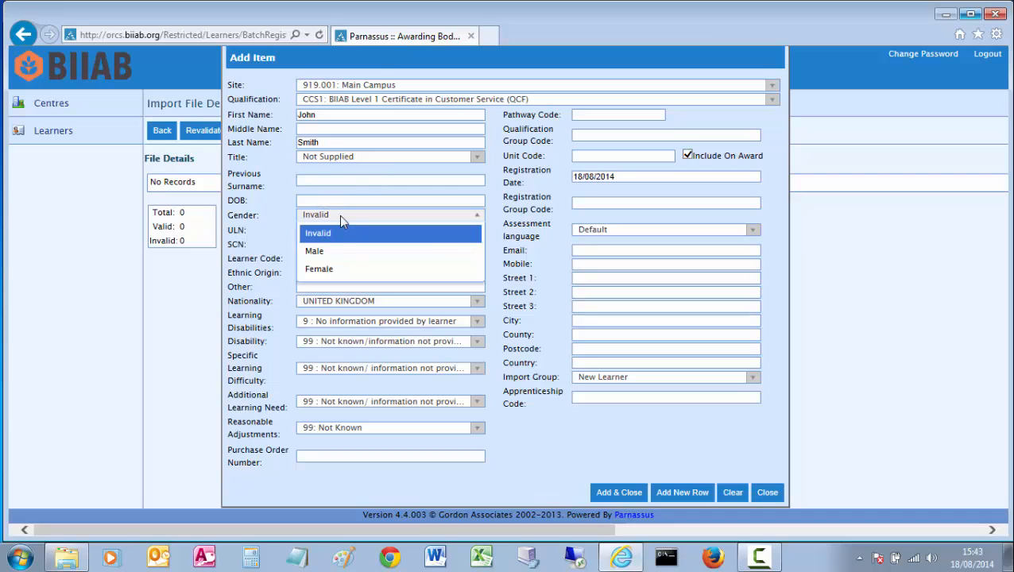
left_click(315, 251)
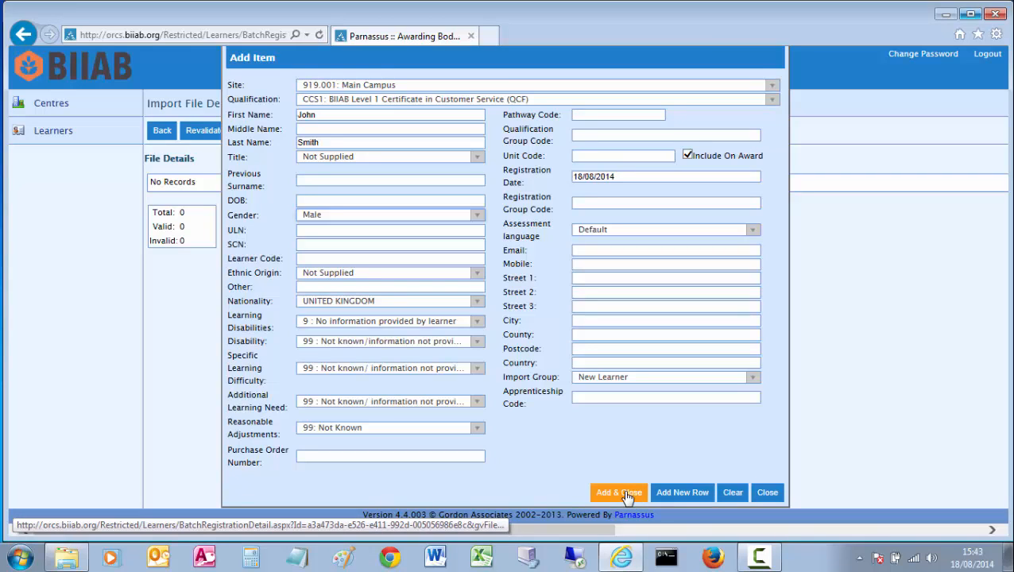
left_click(682, 493)
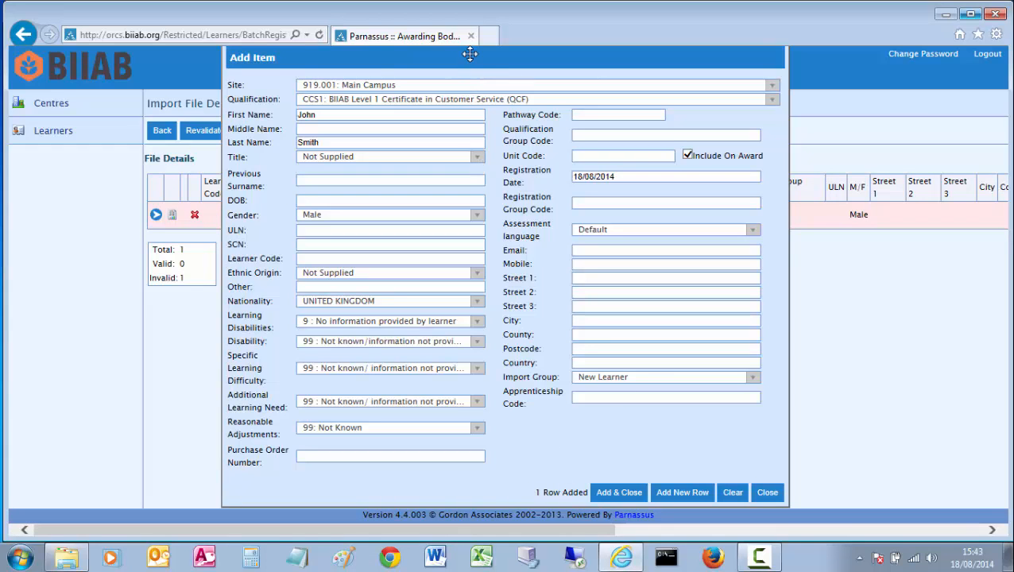
mouse_move(469, 55)
left_mouse_down()
mouse_move(639, 91)
mouse_move(469, 68)
left_mouse_up()
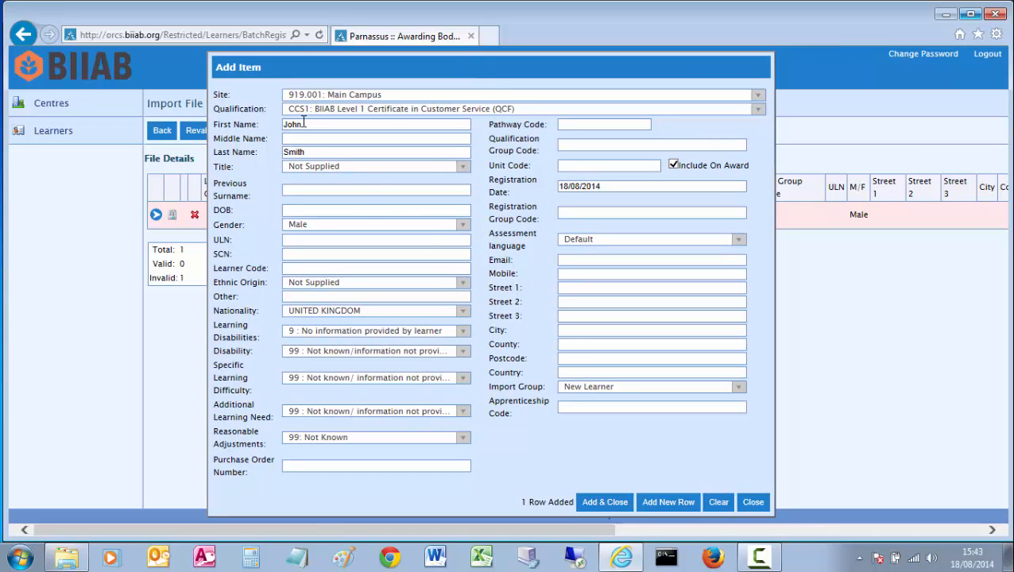
- Replace the first and last name in the entry form with the second learner's name, and set the gender to Female
left_click_drag(302, 124, 242, 130)
type("Jane")
key("Tab")
key("Tab")
type("Joje")
left_click(462, 225)
left_click(320, 280)
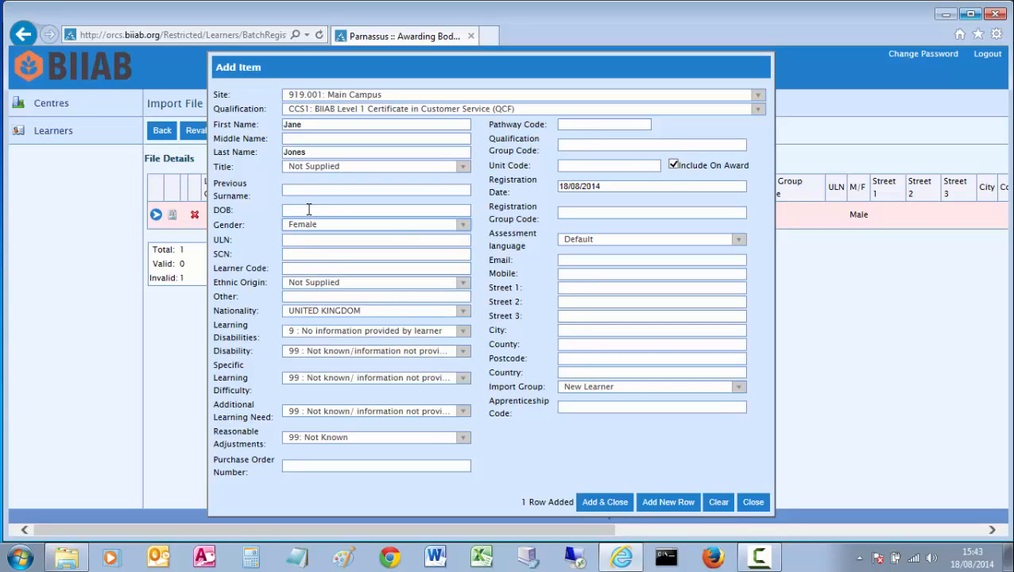
- Enter the second learner's date of birth, add the learner as a new row, and close the entry form
left_click(307, 210)
type("1")
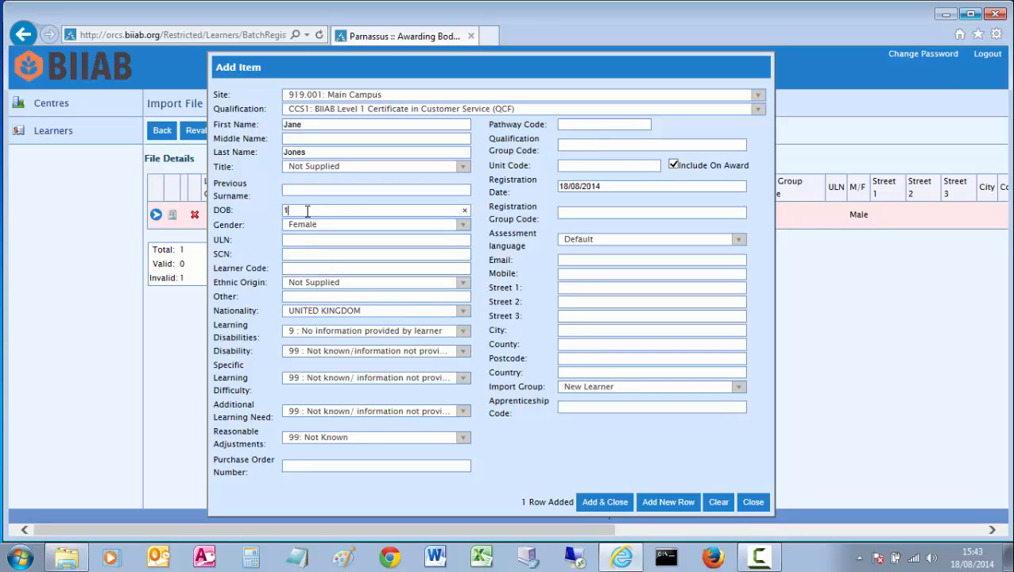
type("/1/70")
left_click(662, 507)
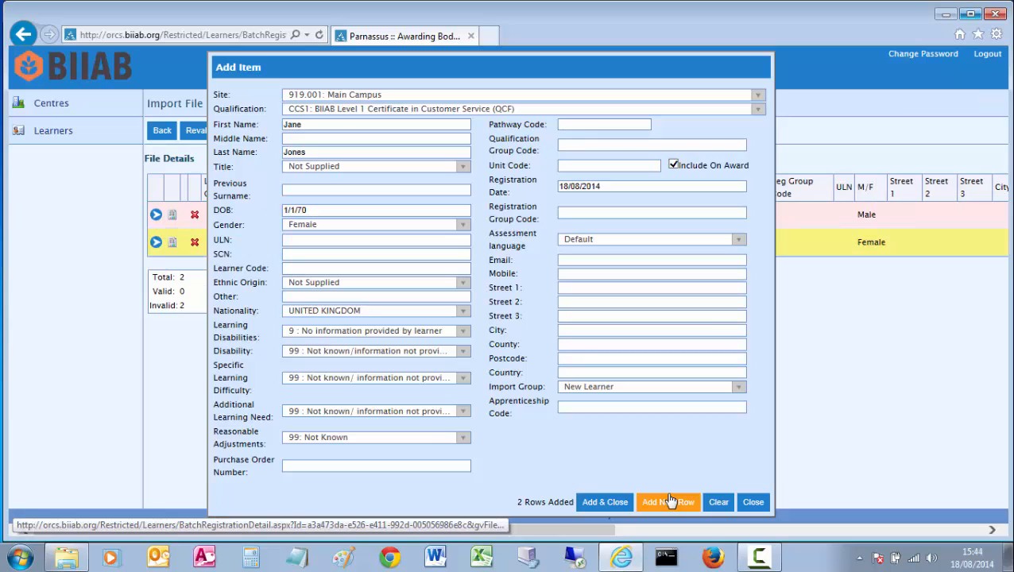
left_click(753, 507)
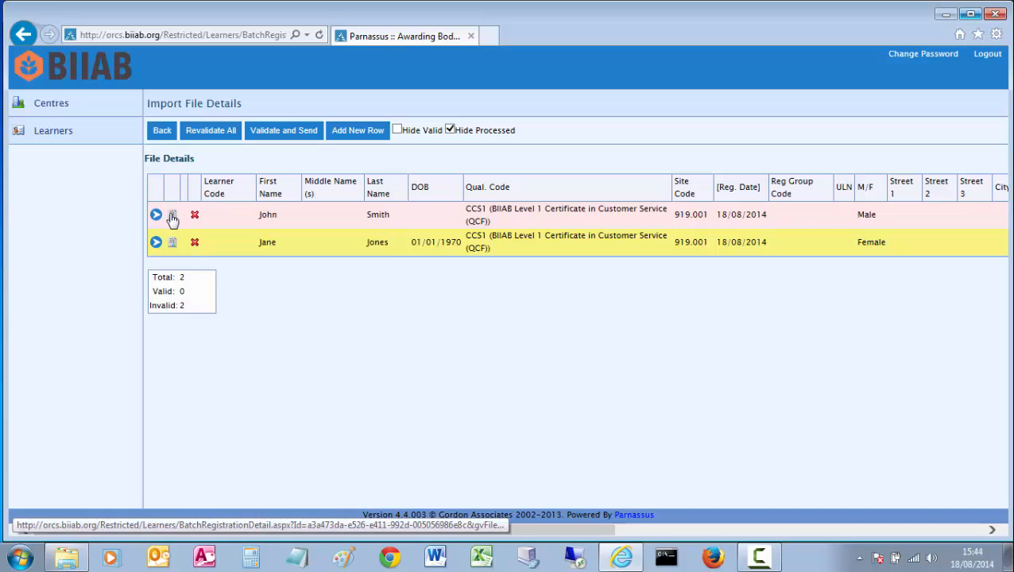
- Check the first learner's error list, and fill in and save the missing date of birth in that row
left_click(173, 217)
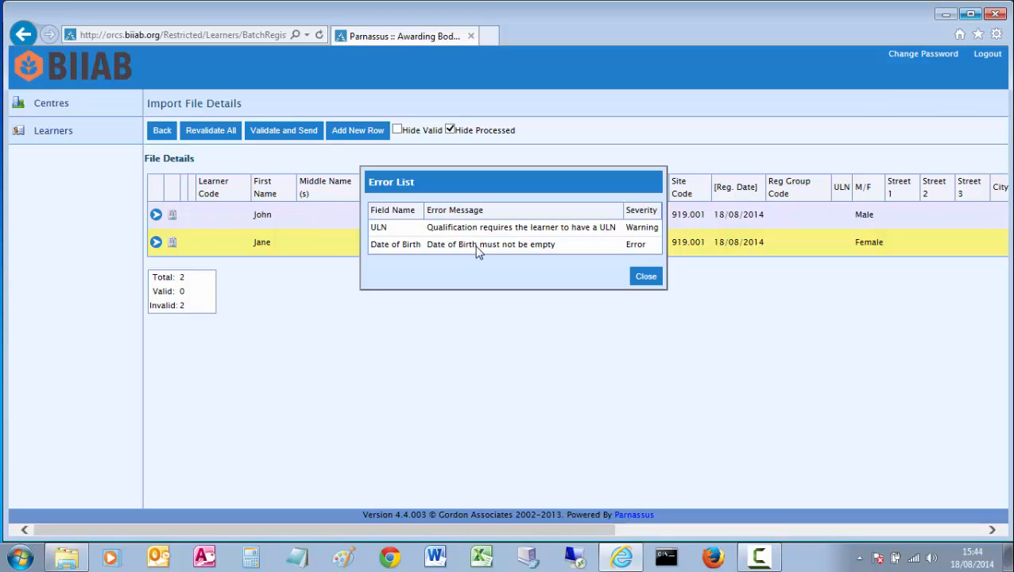
left_click(645, 276)
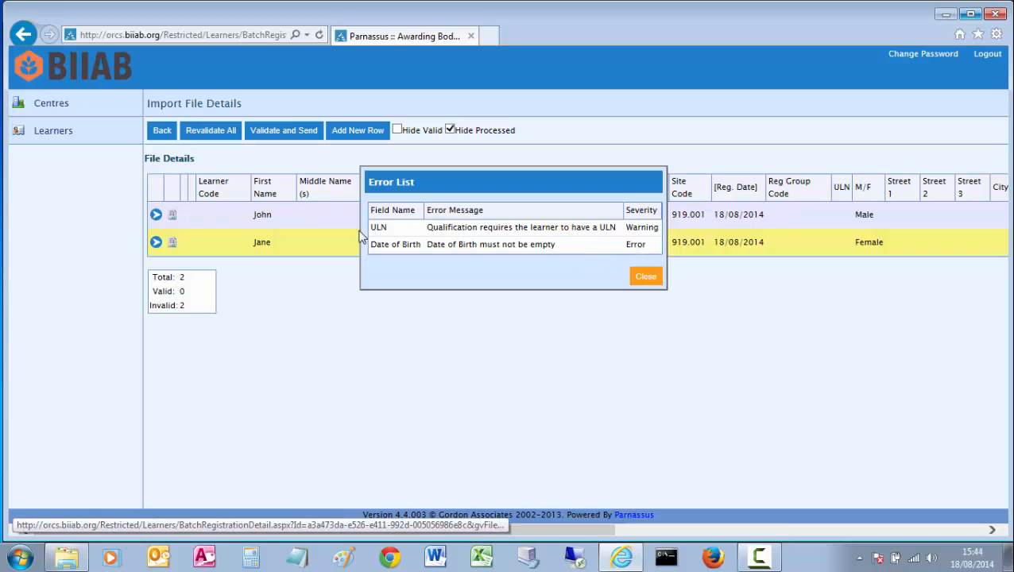
left_click(157, 216)
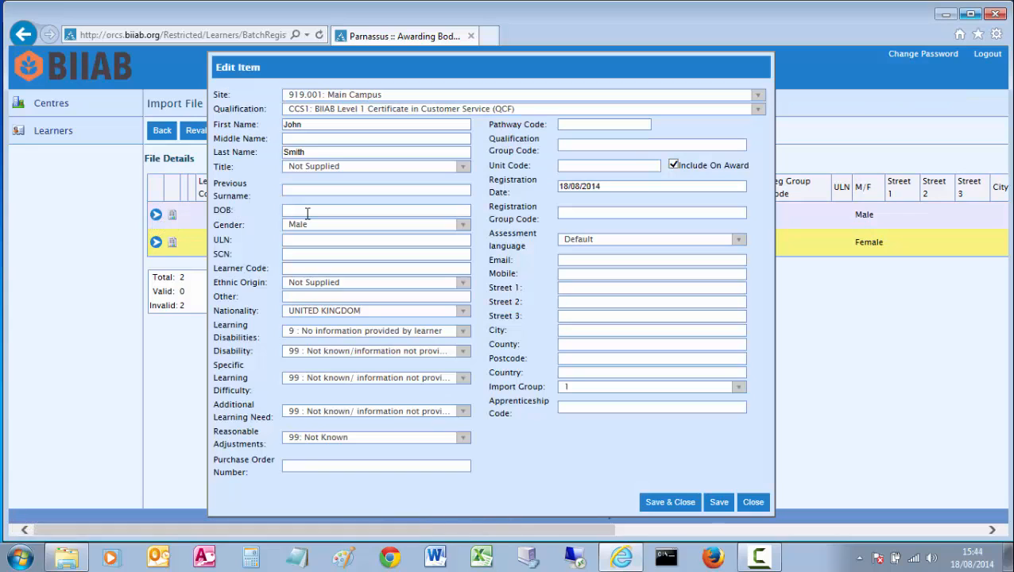
type("2/2/70")
left_click(660, 506)
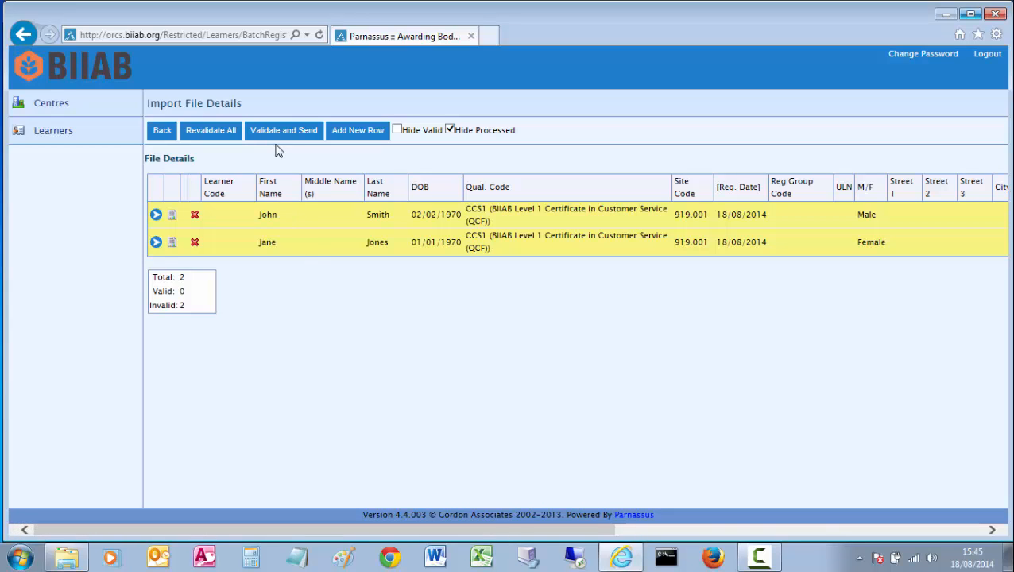
- Leave the import for the learners list, and review the newest learner's access details, registrations and certificates
left_click(170, 139)
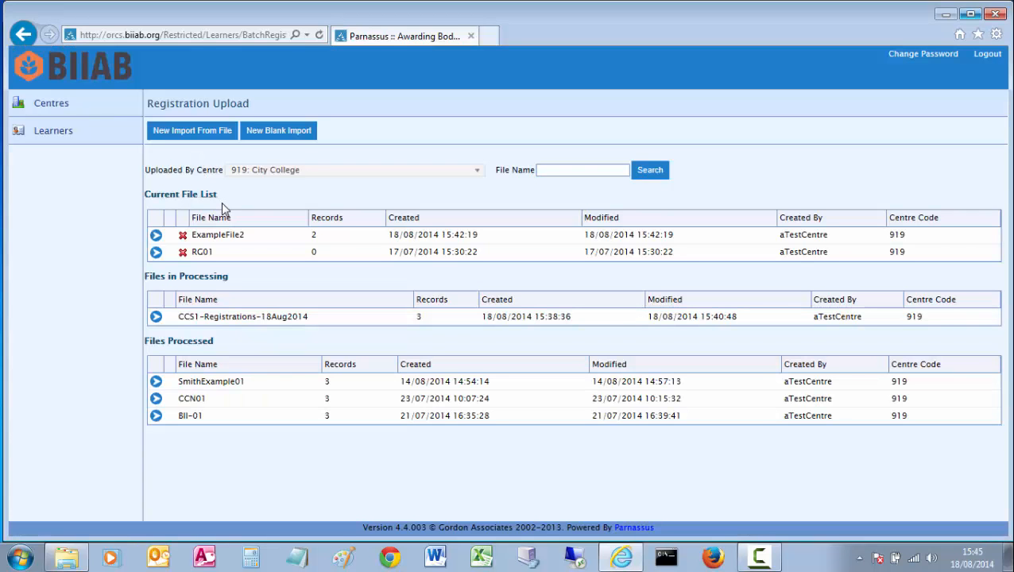
left_click(63, 135)
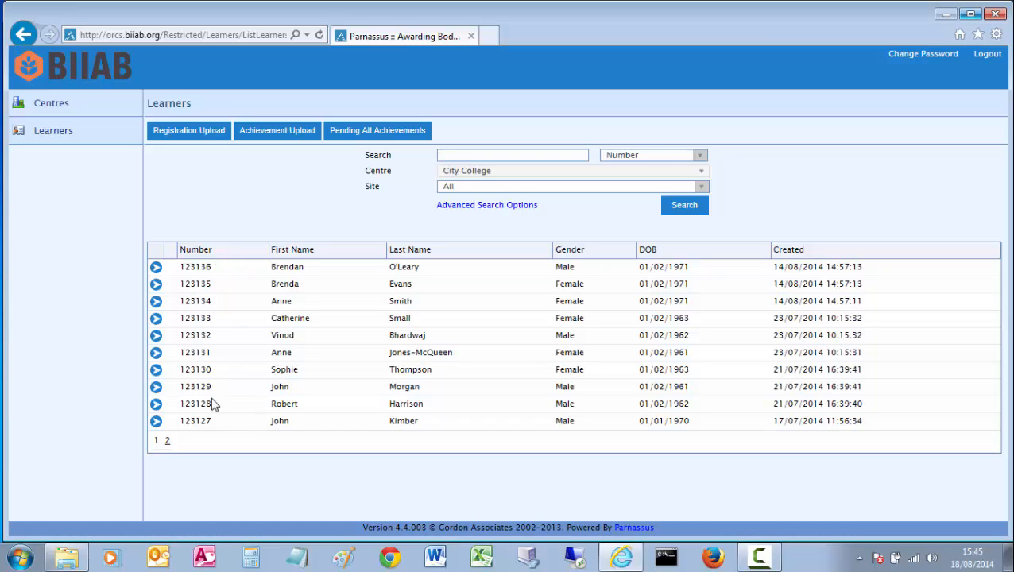
left_click(156, 269)
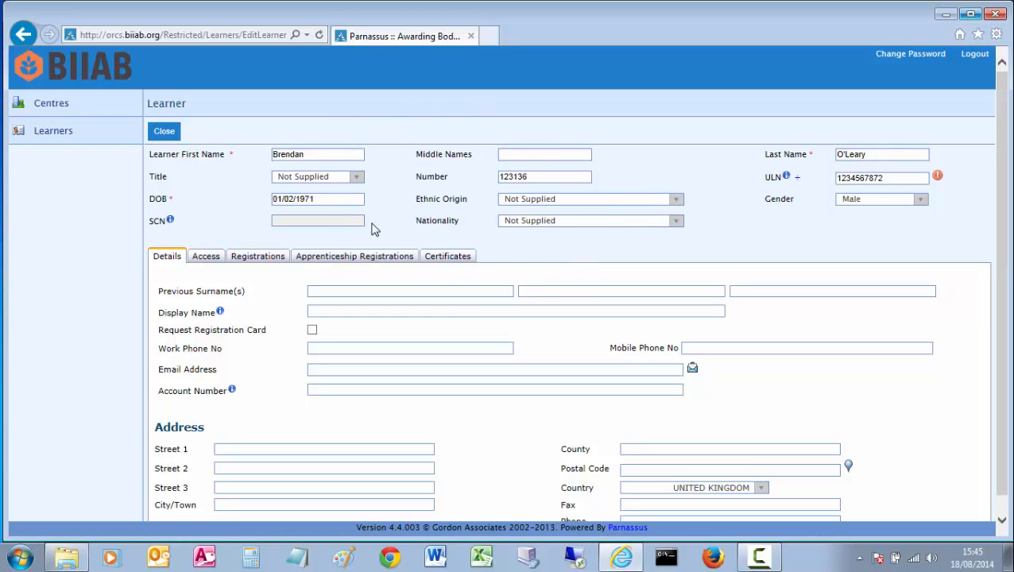
left_click(206, 261)
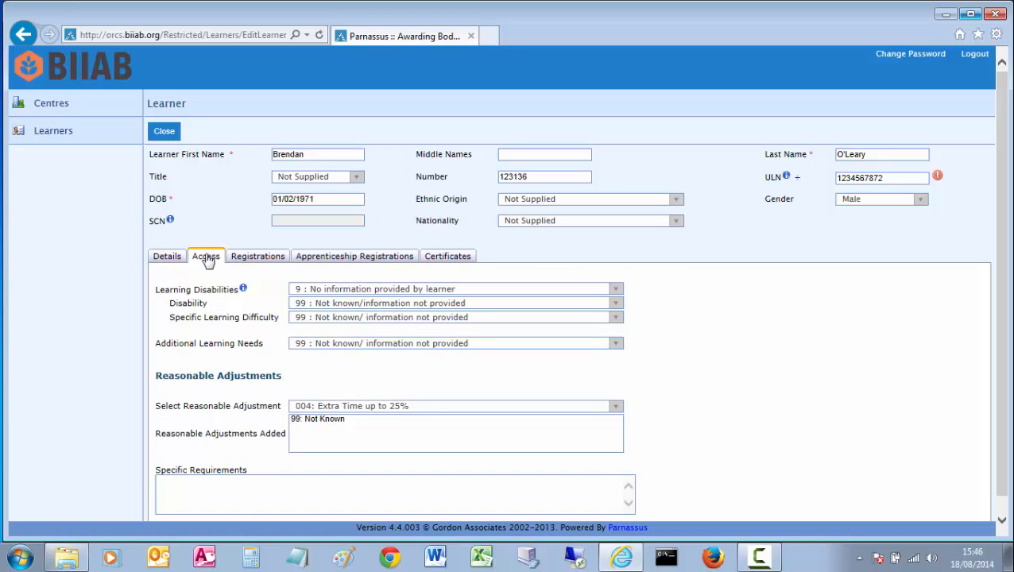
left_click(259, 260)
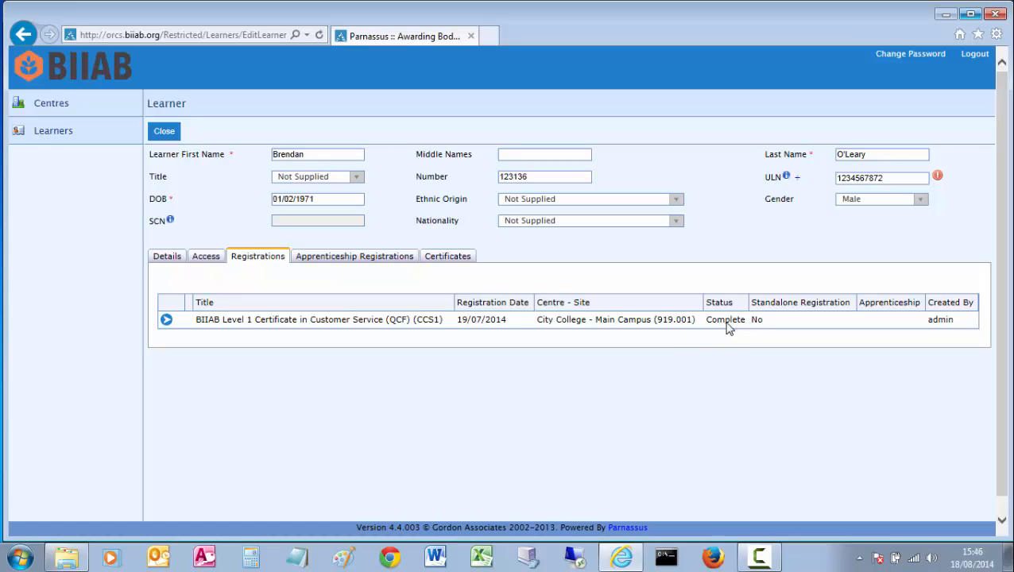
left_click(449, 261)
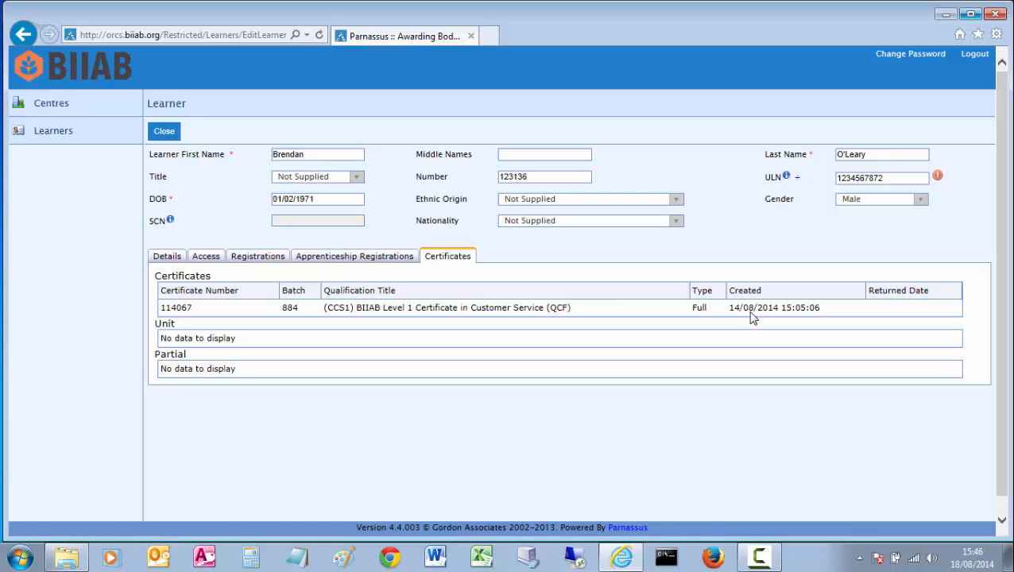
- Examine the qualification details and units of the learner's CCS1 registration, and return to the learners list
left_click(259, 258)
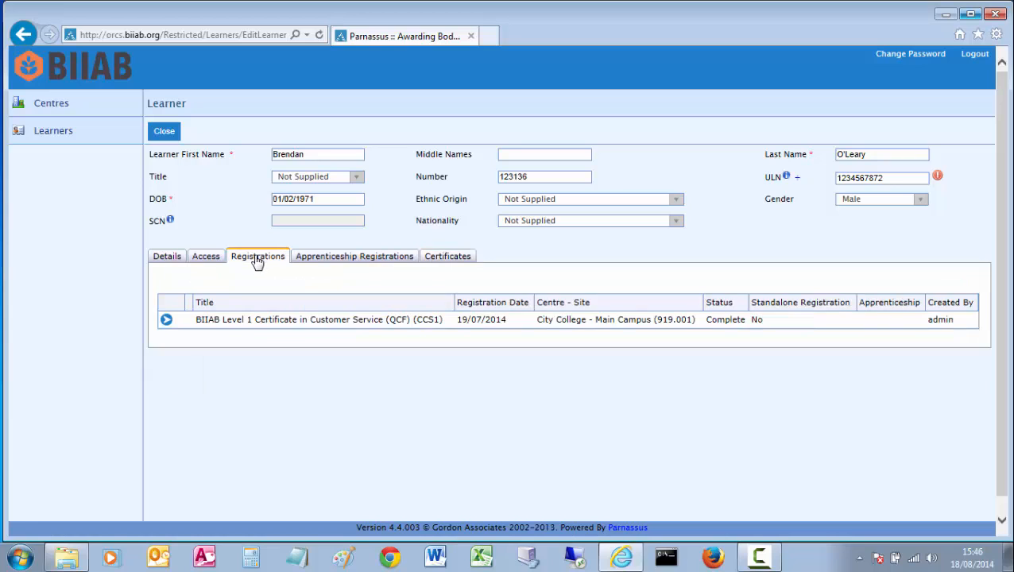
left_click(167, 321)
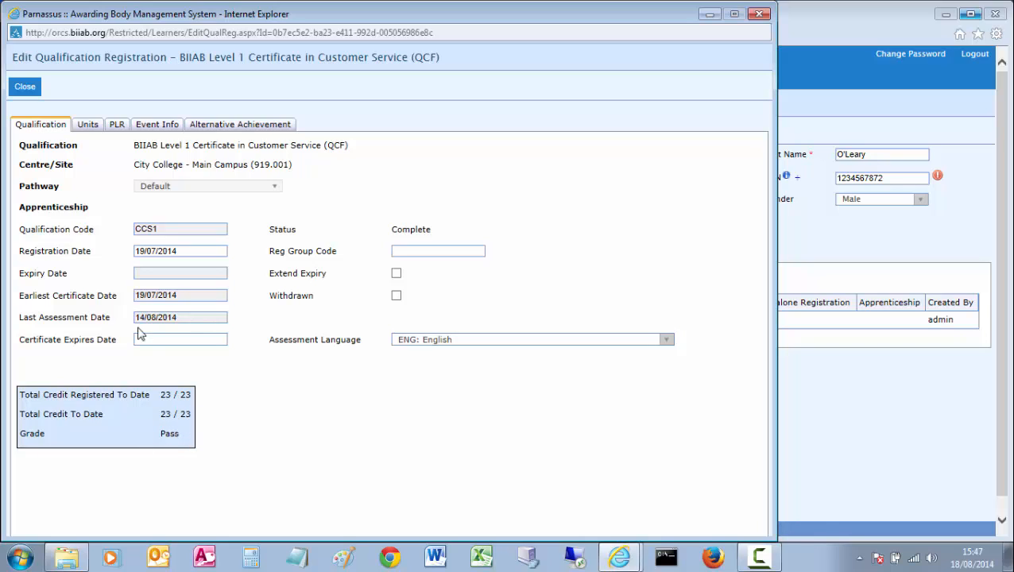
left_click(89, 126)
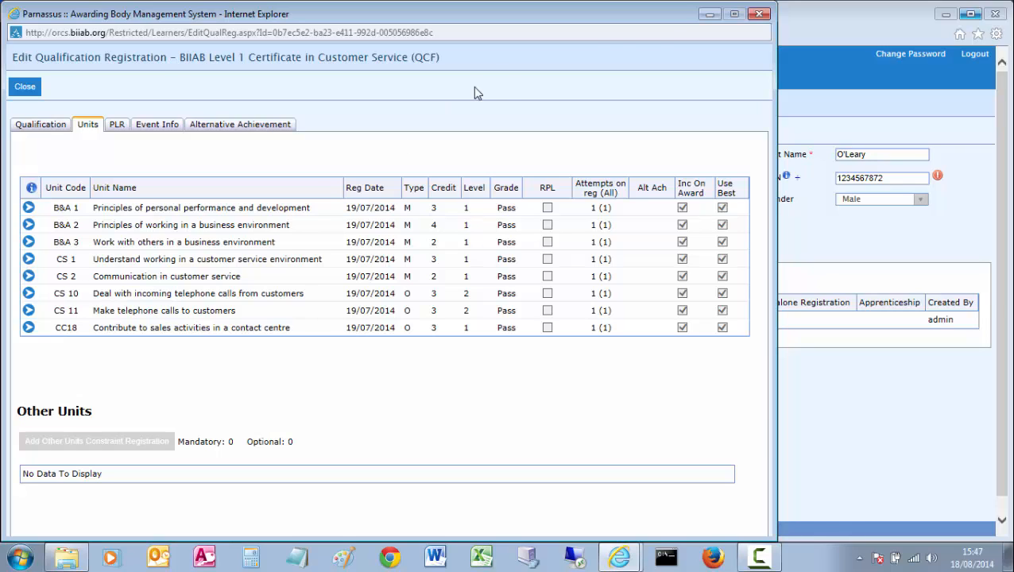
left_click(759, 14)
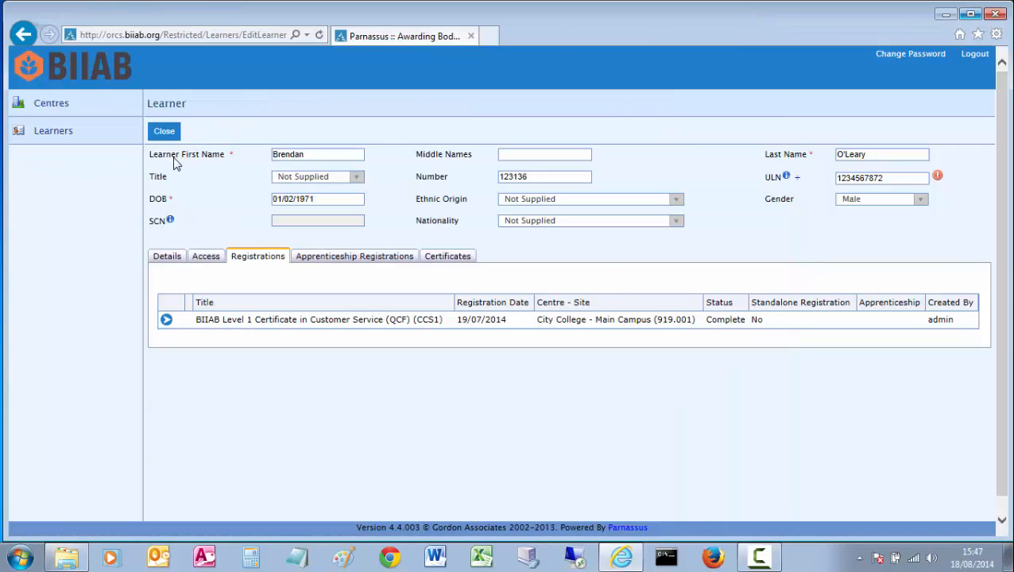
left_click(67, 136)
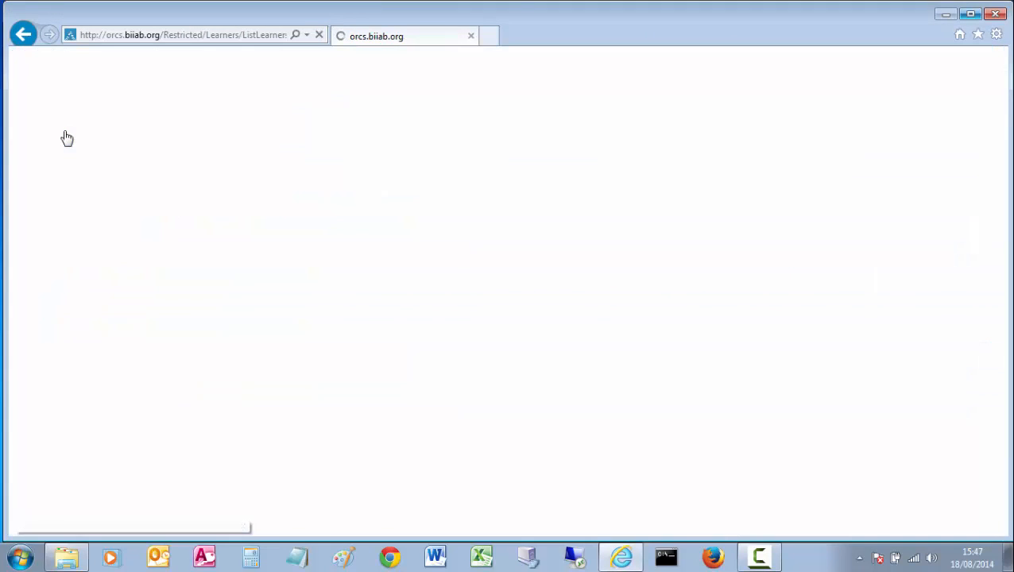